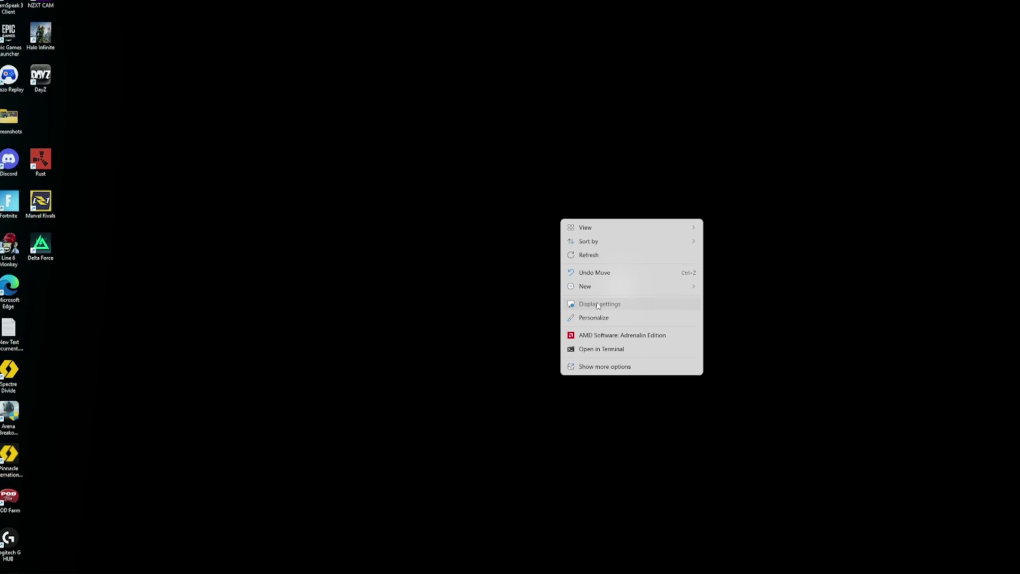
Step: Open the advanced display settings from the desktop to reach the monitor's refresh rate options
click(595, 304)
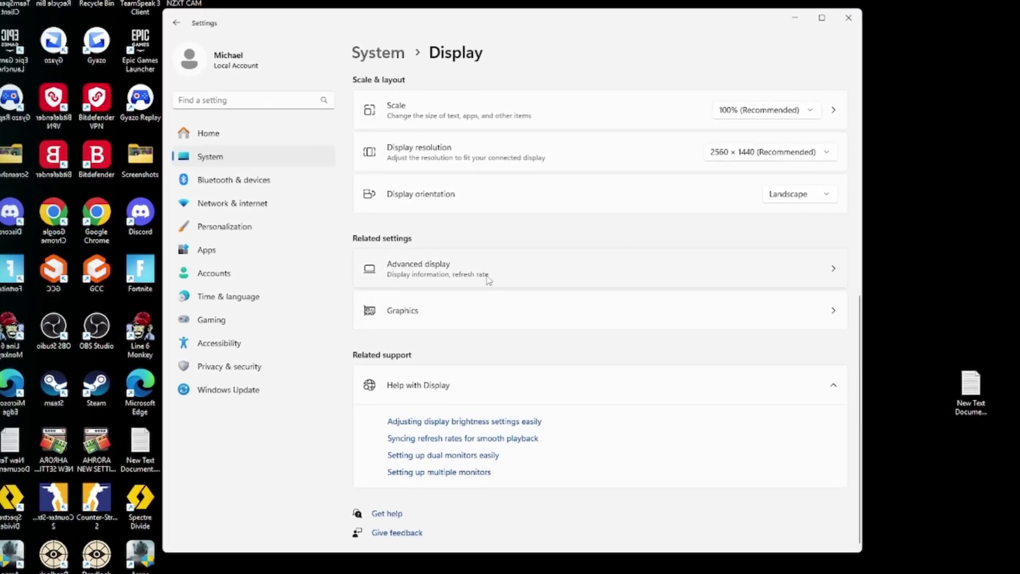
click(466, 282)
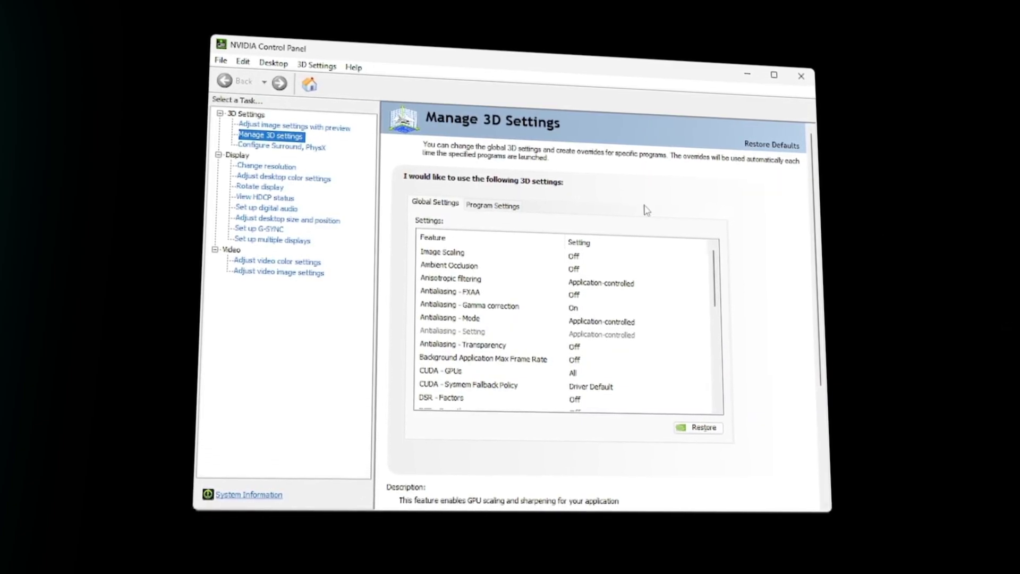
Step: In the NVIDIA Control Panel, review the image settings with preview and the global 3D settings list
click(285, 128)
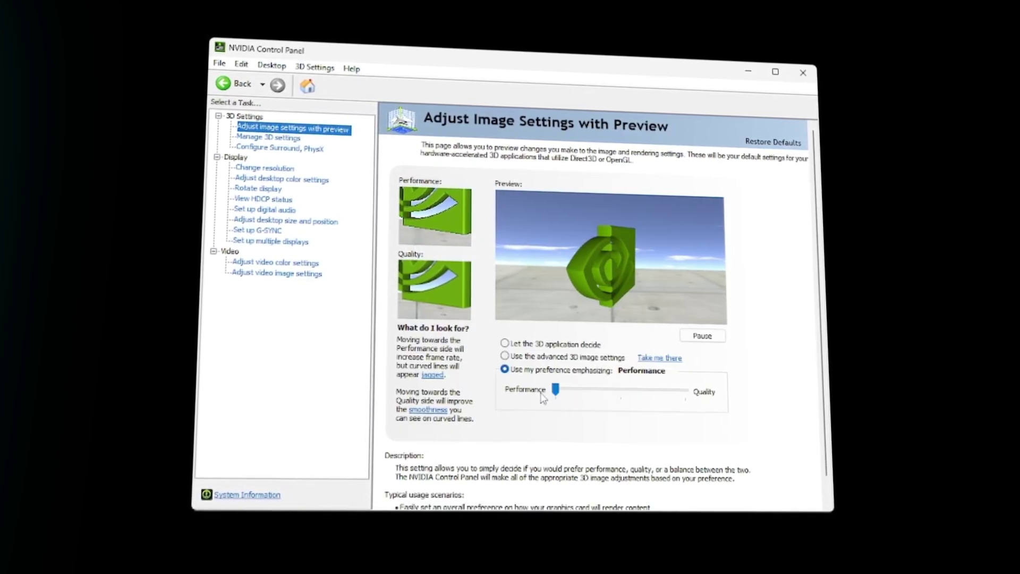
click(275, 139)
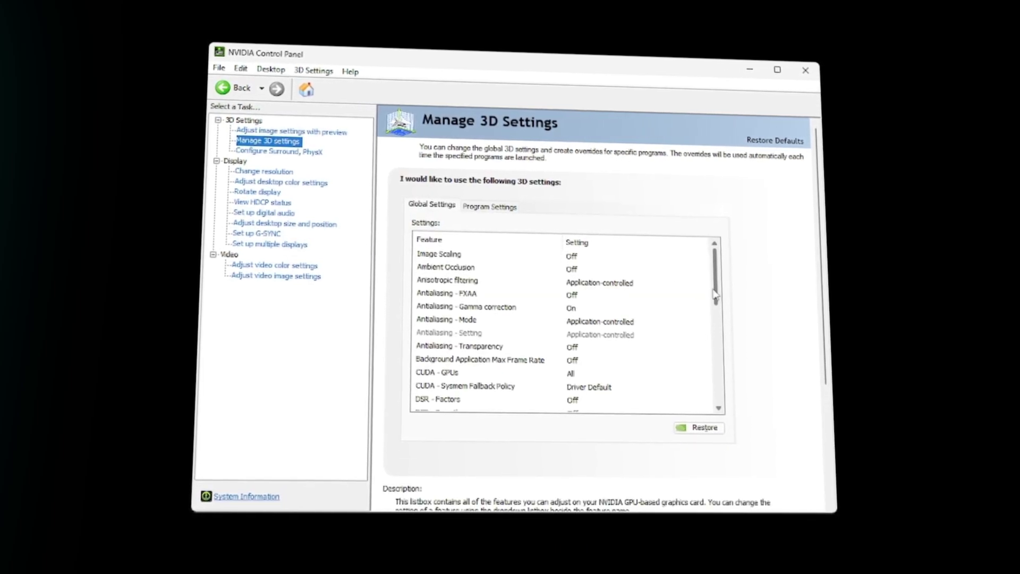
scroll(498, 318, down, 3)
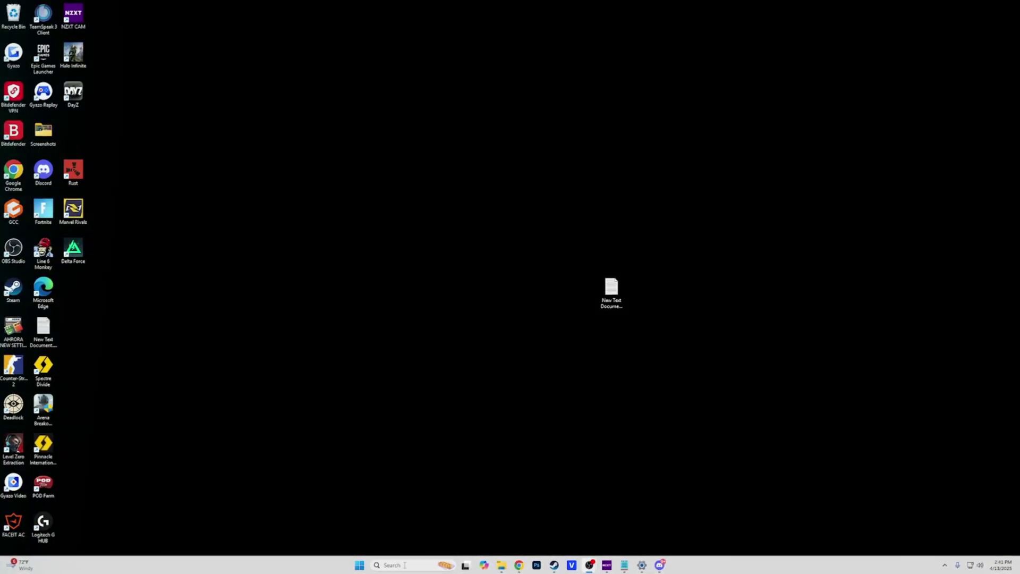
Step: Search Windows for "grap" and open the Graphics settings
click(405, 565)
text(grap)
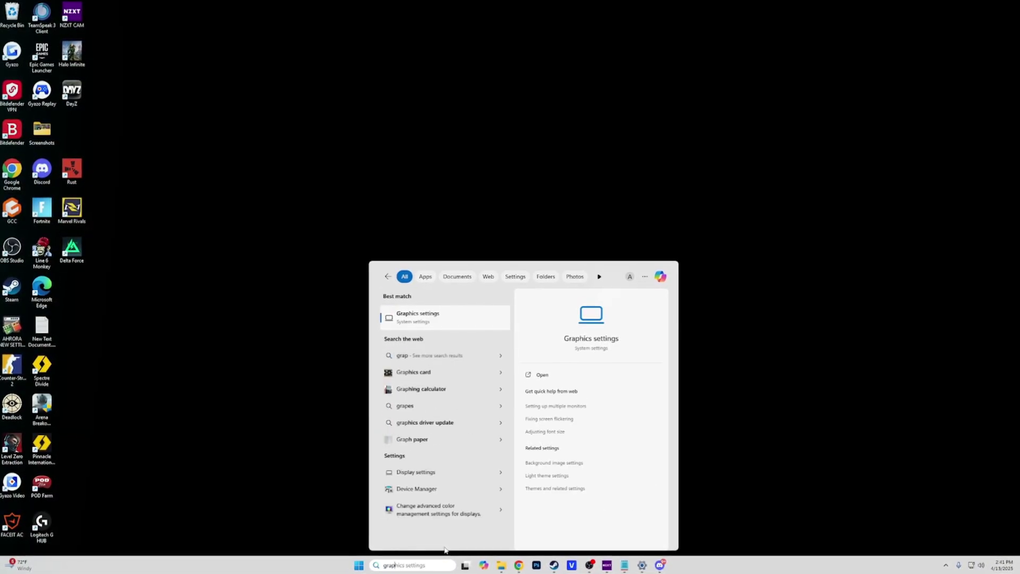
key(Return)
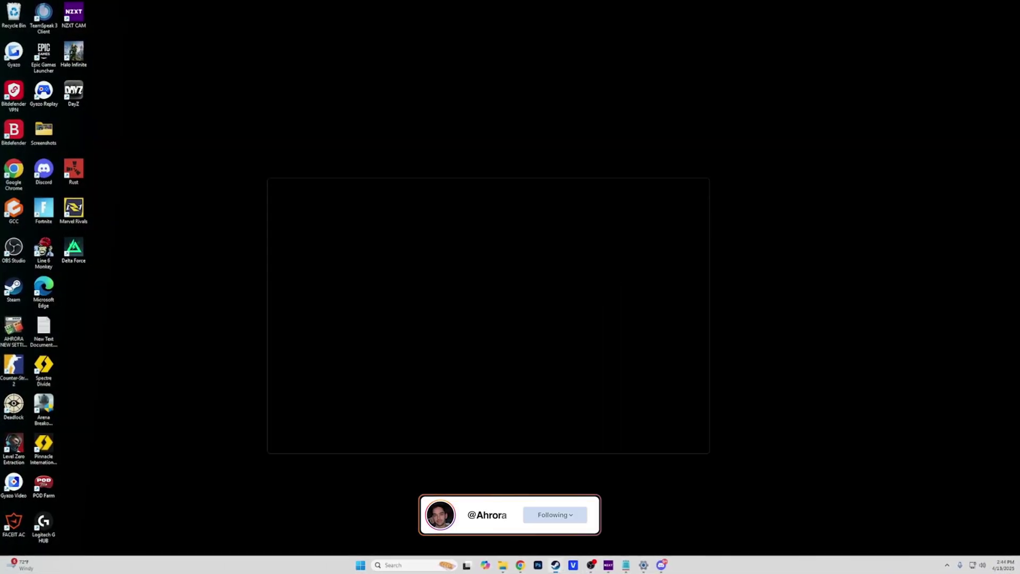
Step: In Counter-Strike 2's Steam properties, remove -novid from the launch options, keeping only -allow_third_party_software
right_click(280, 230)
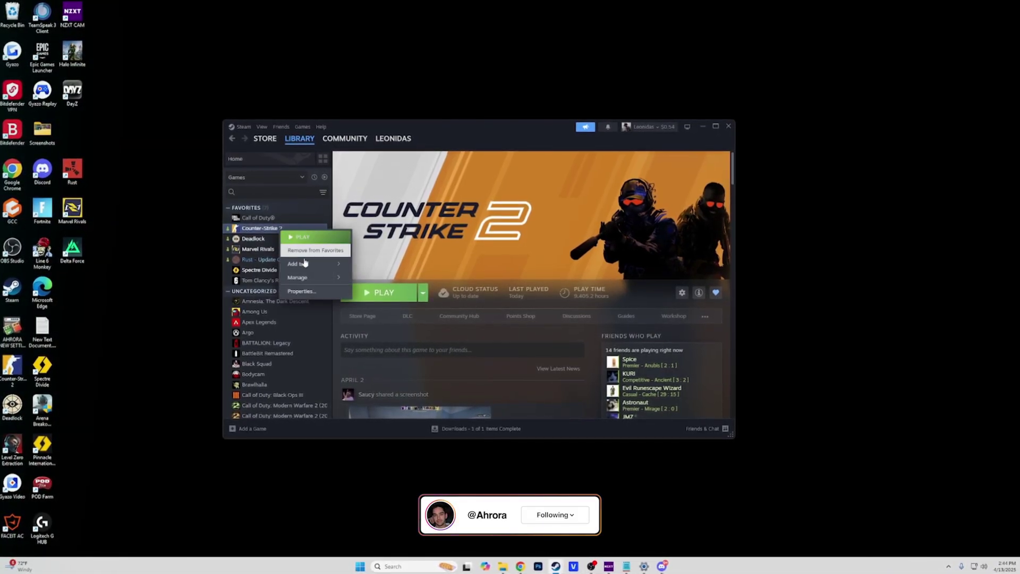
click(310, 292)
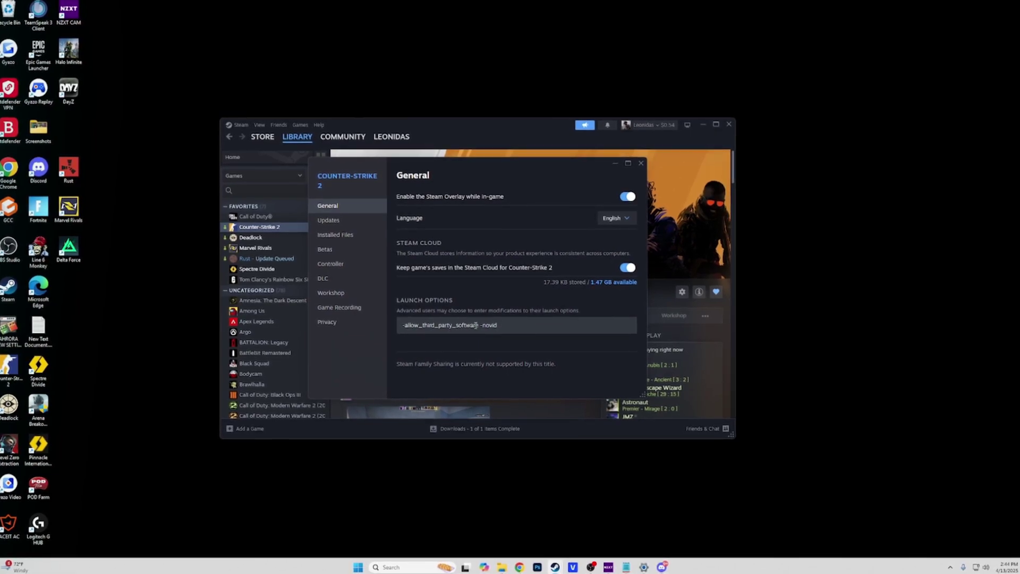
drag(475, 325, 401, 325)
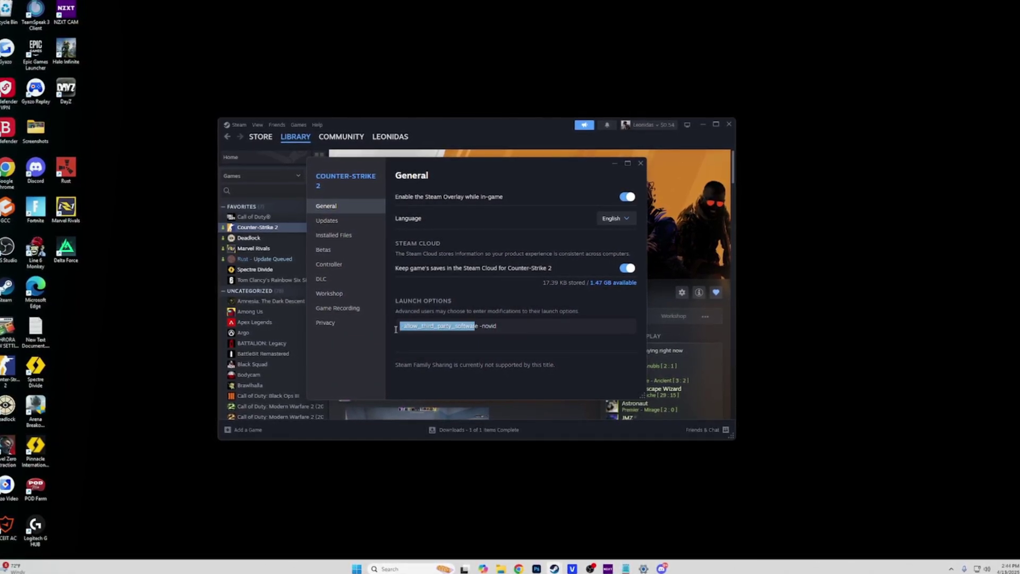
double_click(489, 326)
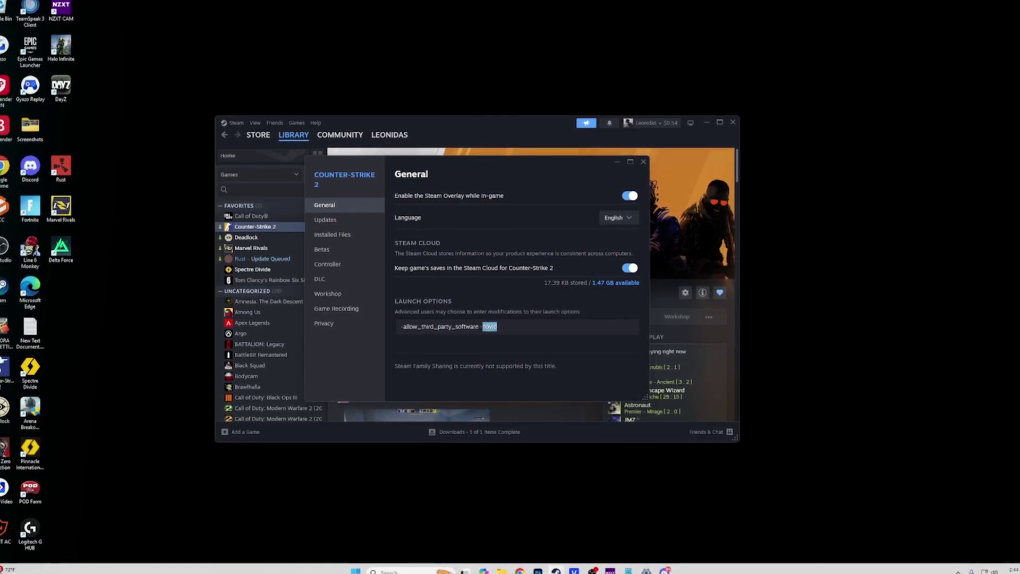
key(BackSpace)
key(BackSpace)
key(BackSpace)
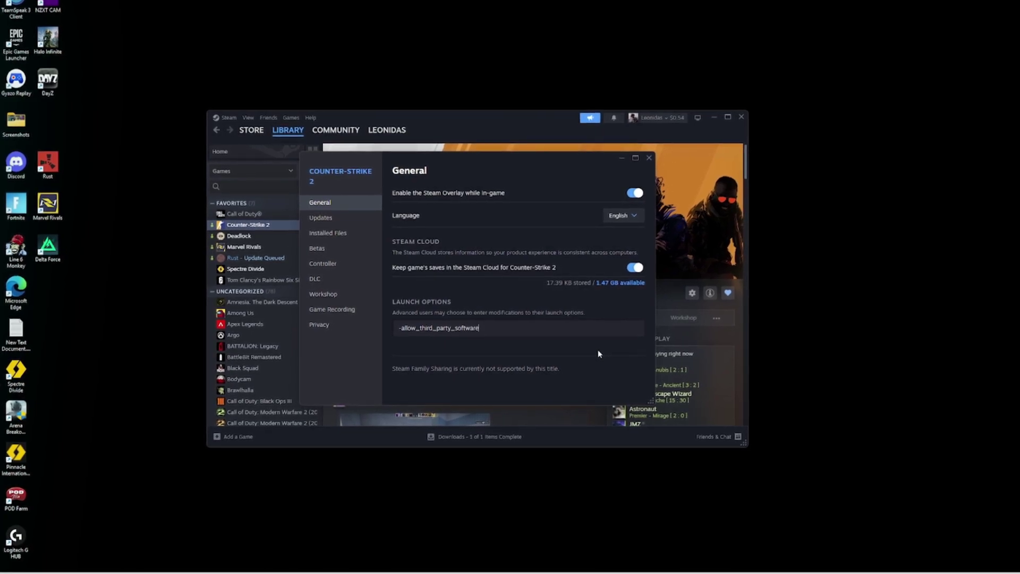
Step: Verify the integrity of Counter-Strike 2's installed files and close its properties
click(327, 231)
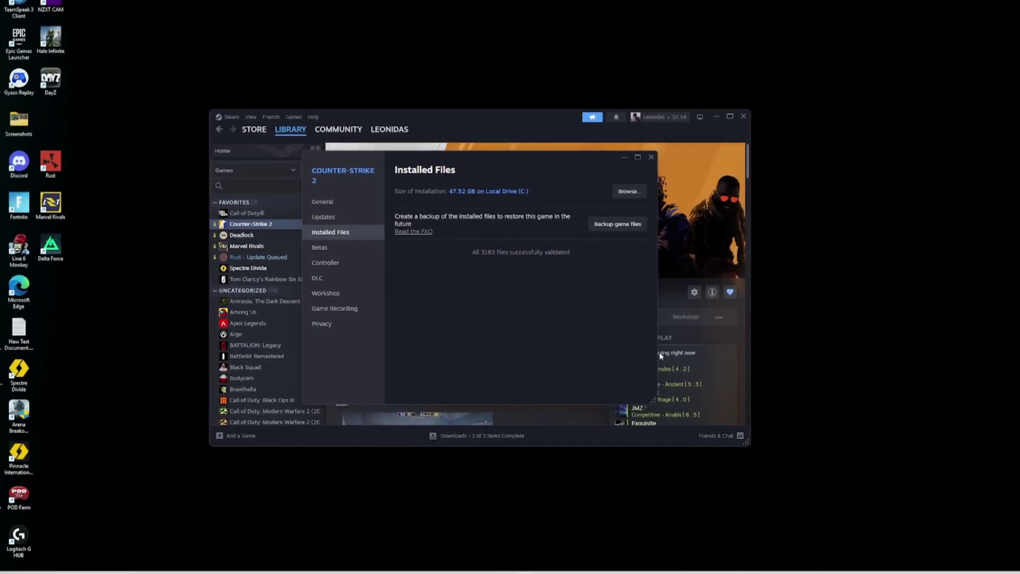
key(Escape)
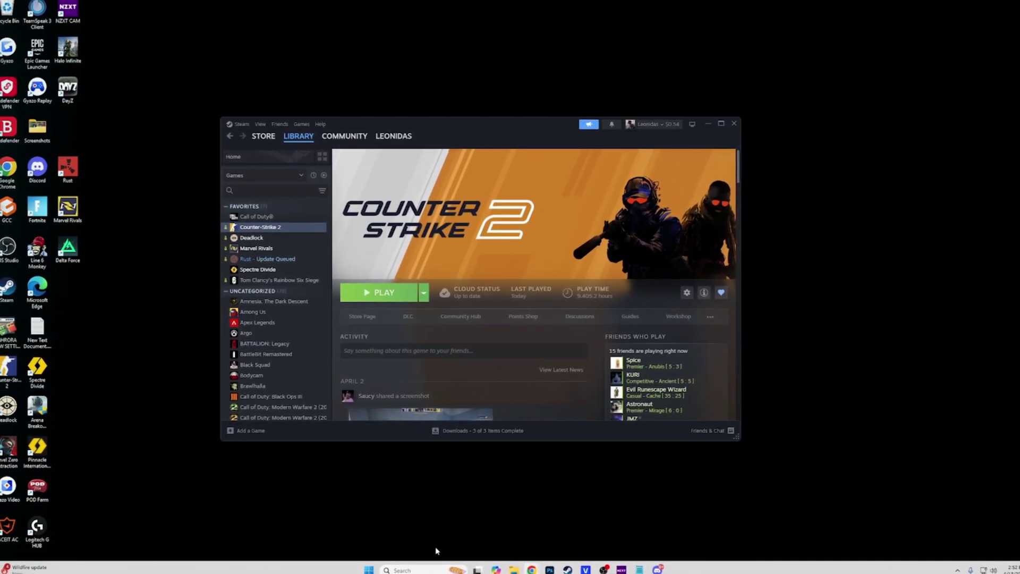
Step: Search Windows for "tempo" and open the Temporary files page in the storage settings
click(409, 561)
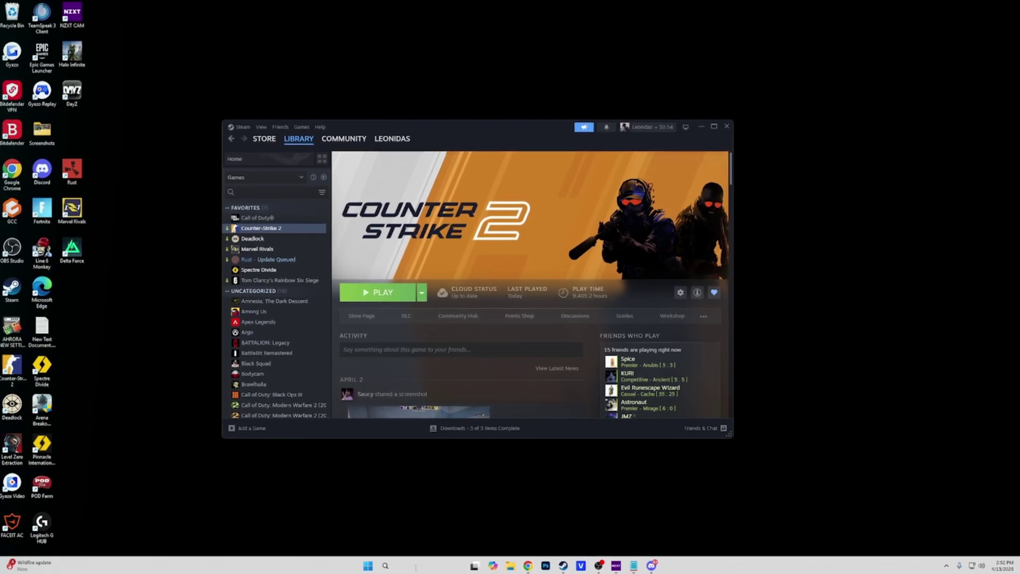
text(tempo)
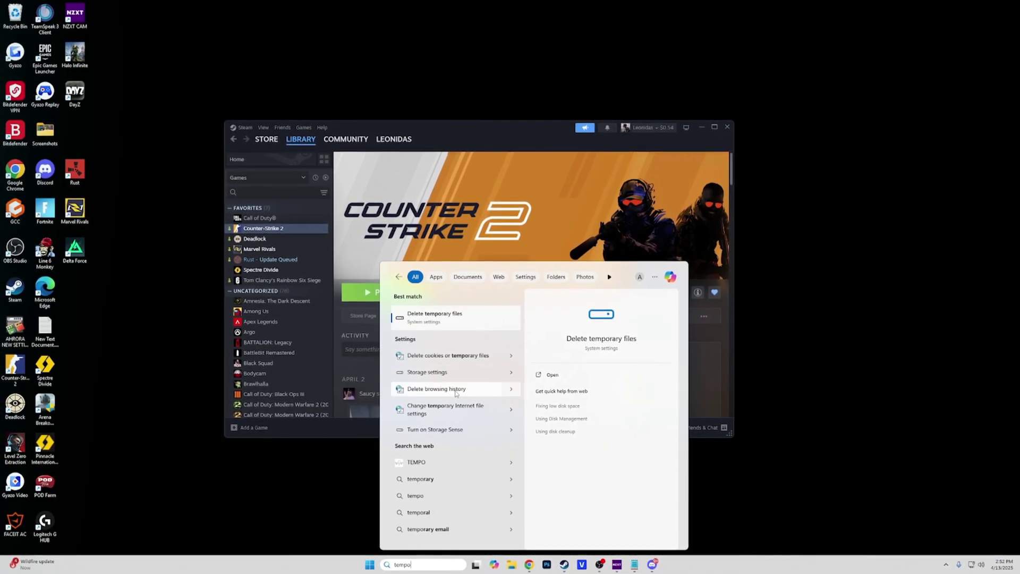
key(Return)
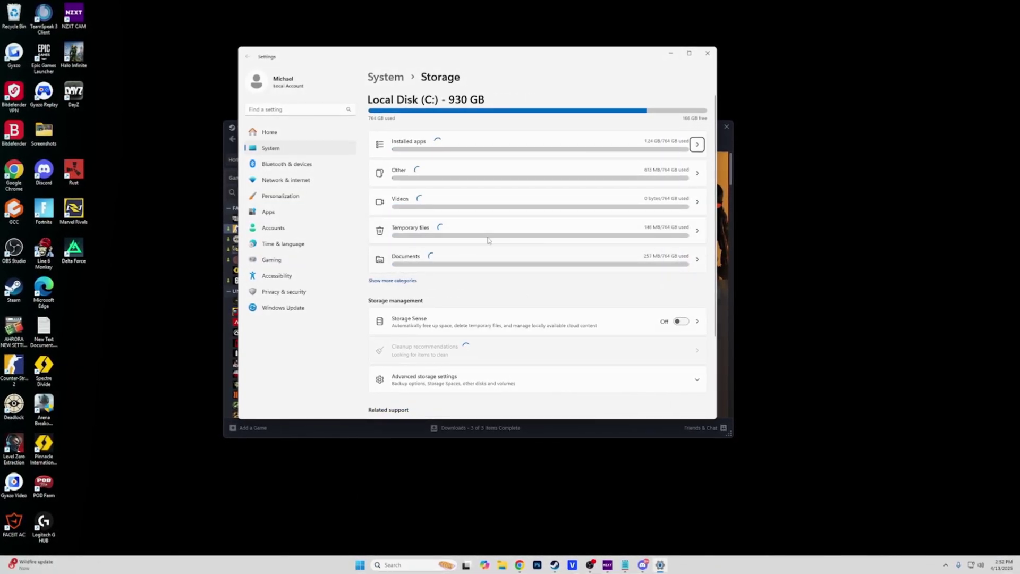
click(699, 231)
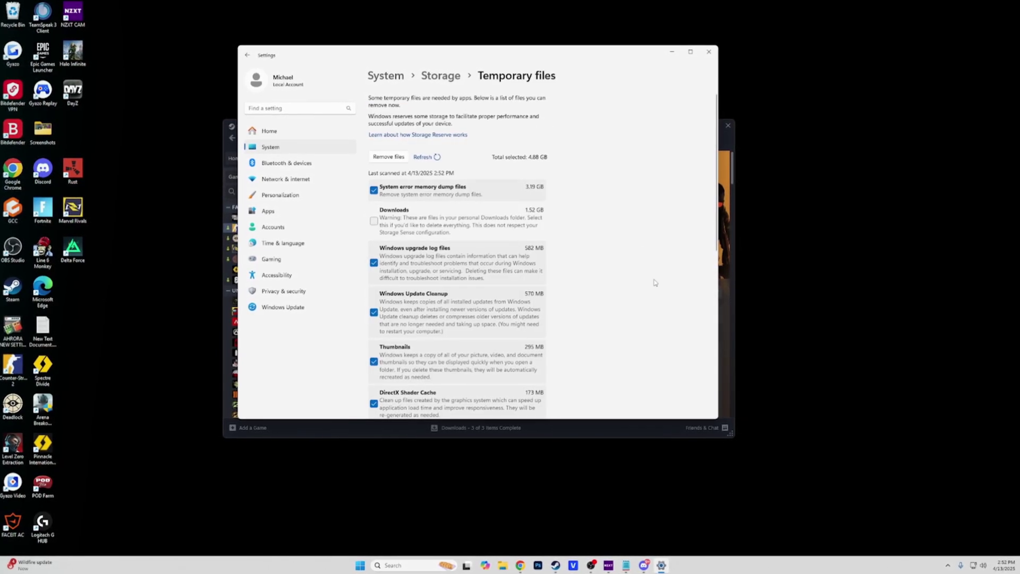
Step: Deselect every temporary file category except DirectX Shader Cache and remove the selected files
drag(666, 454, 677, 511)
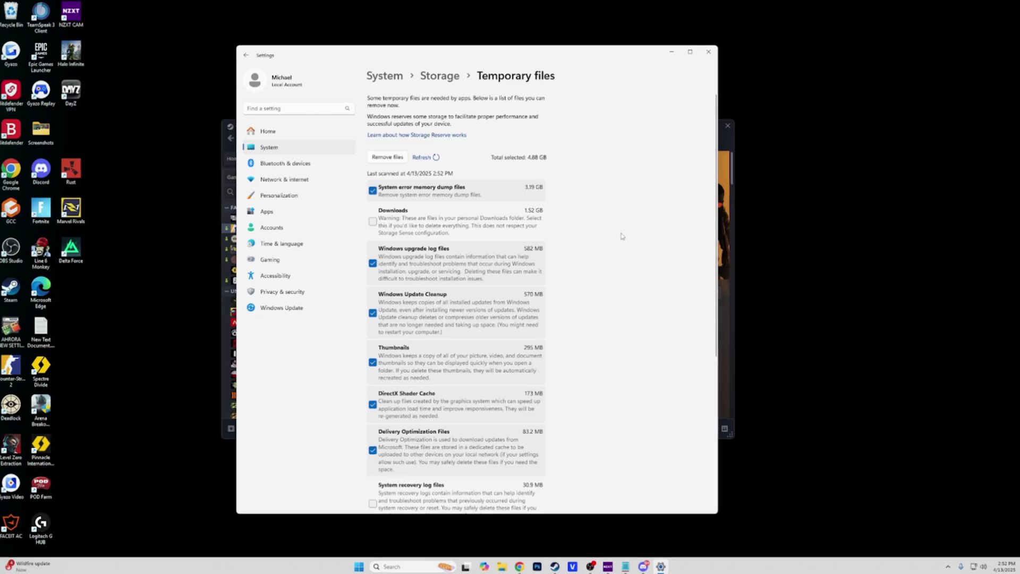
click(373, 266)
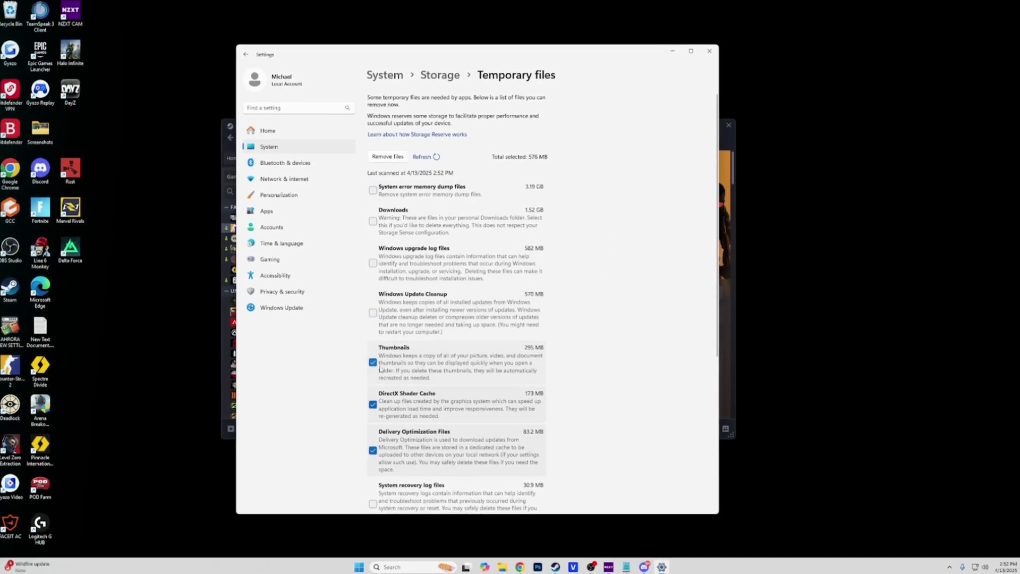
scroll(375, 382, down, 5)
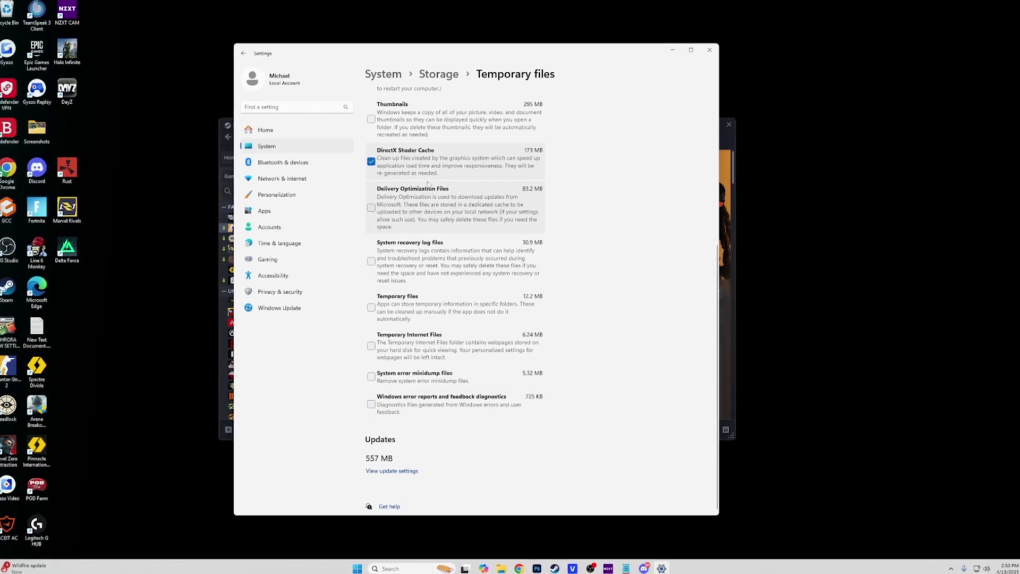
scroll(415, 173, up, 5)
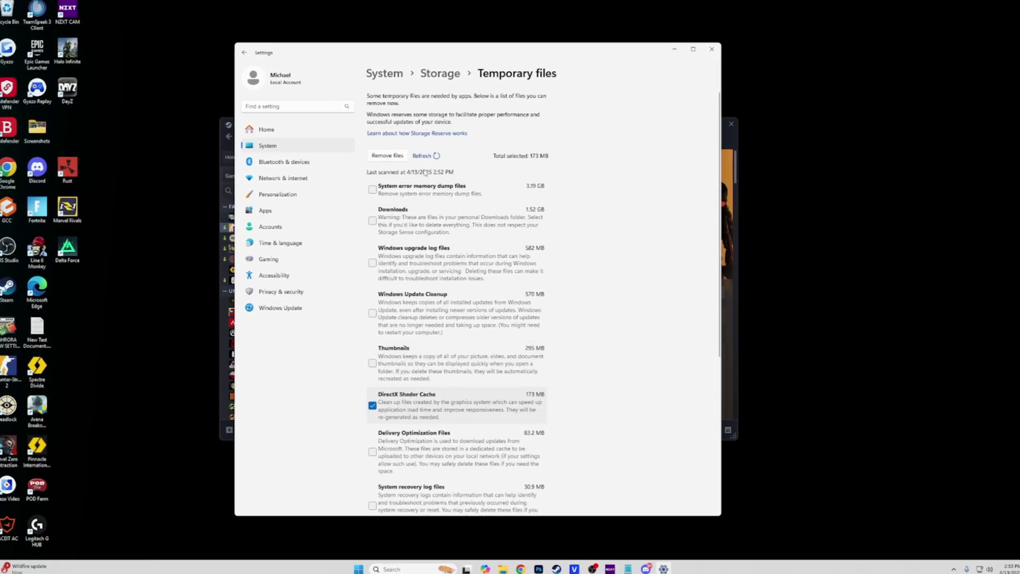
click(380, 156)
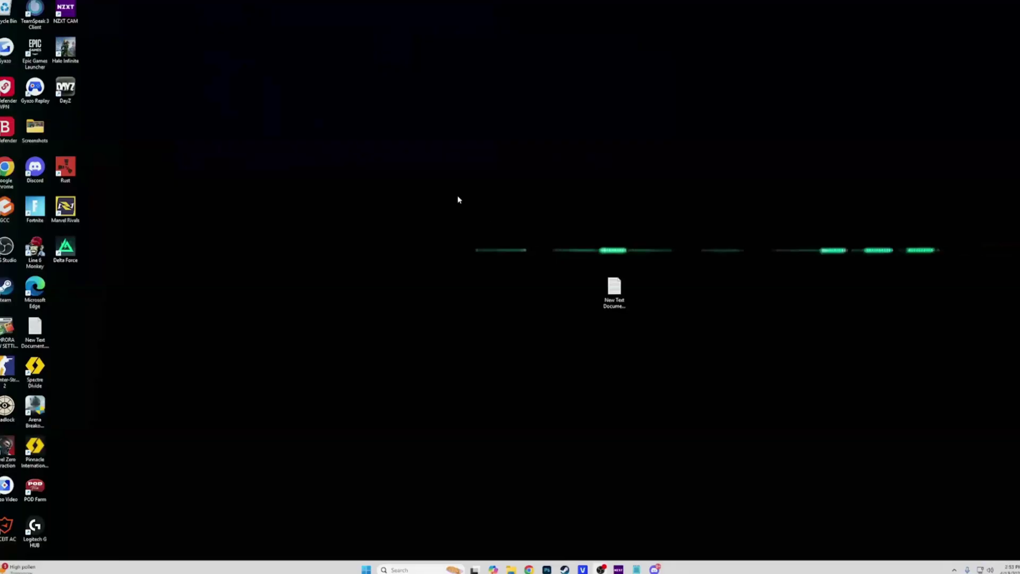
Step: Open the Windows Graphics page from the desktop's display settings and expand the advanced graphics settings
right_click(452, 197)
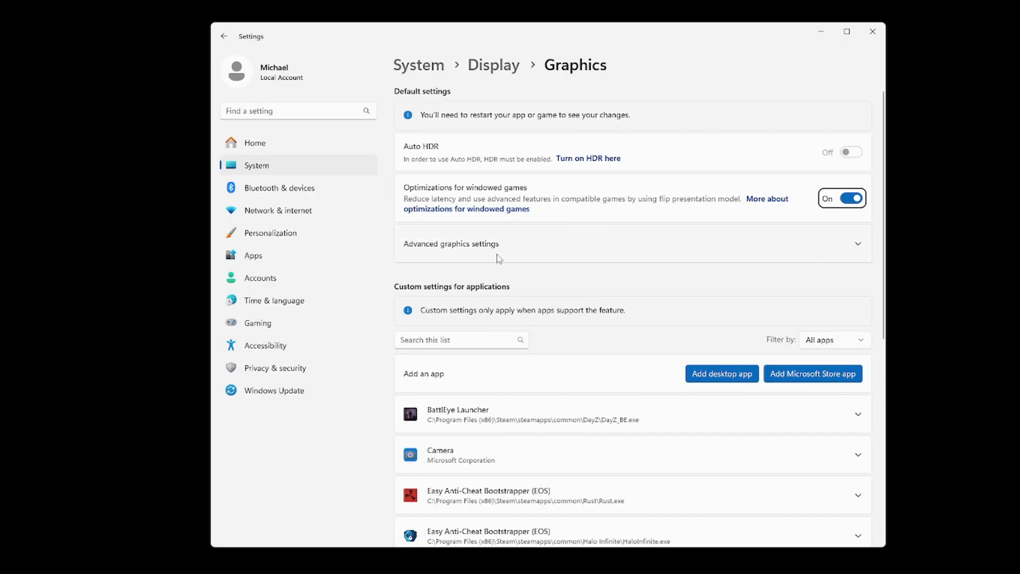
click(647, 258)
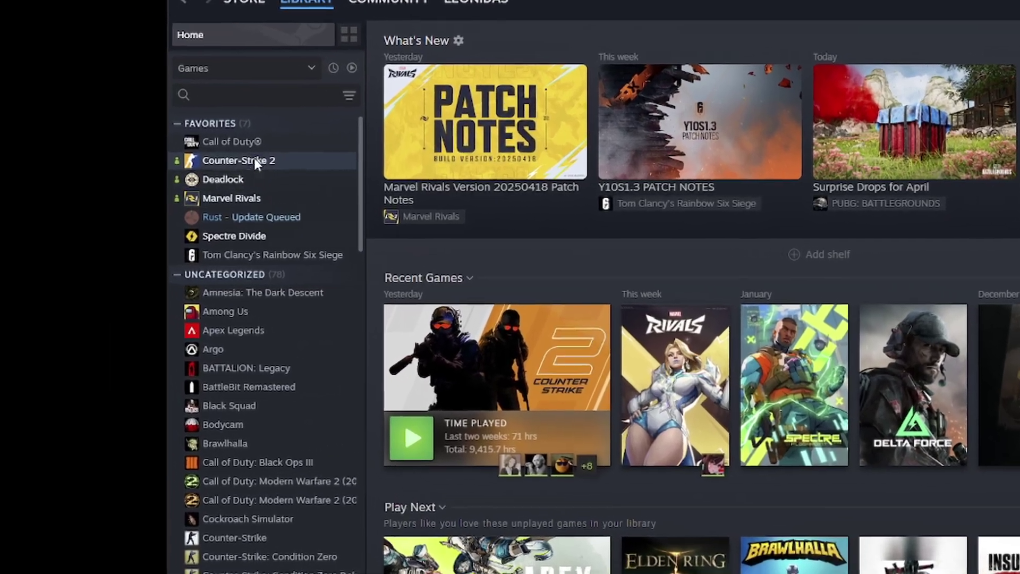
Step: From Counter-Strike 2's Steam properties, browse the installed files and open the game\bin\win64 folder
right_click(206, 103)
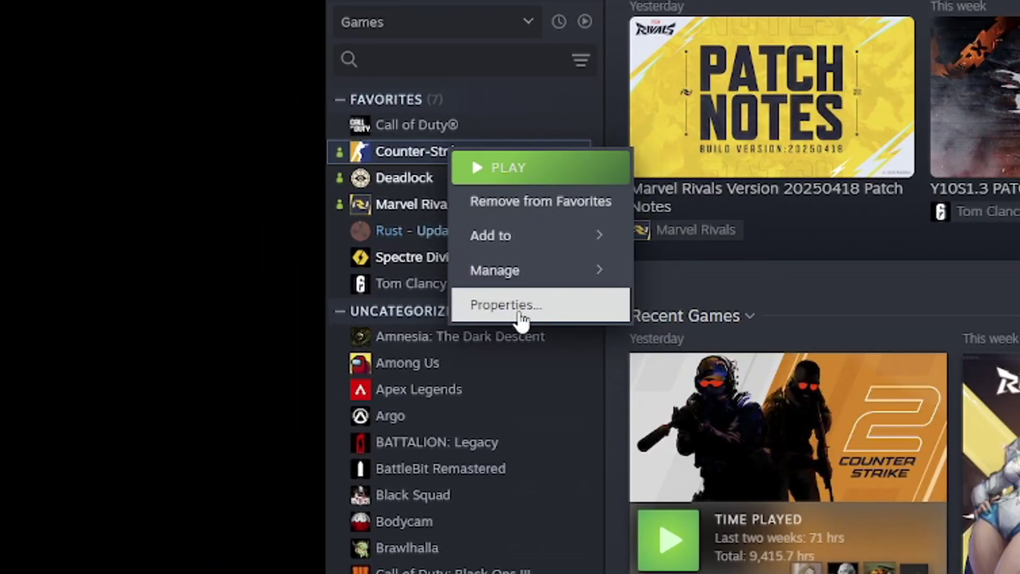
click(530, 314)
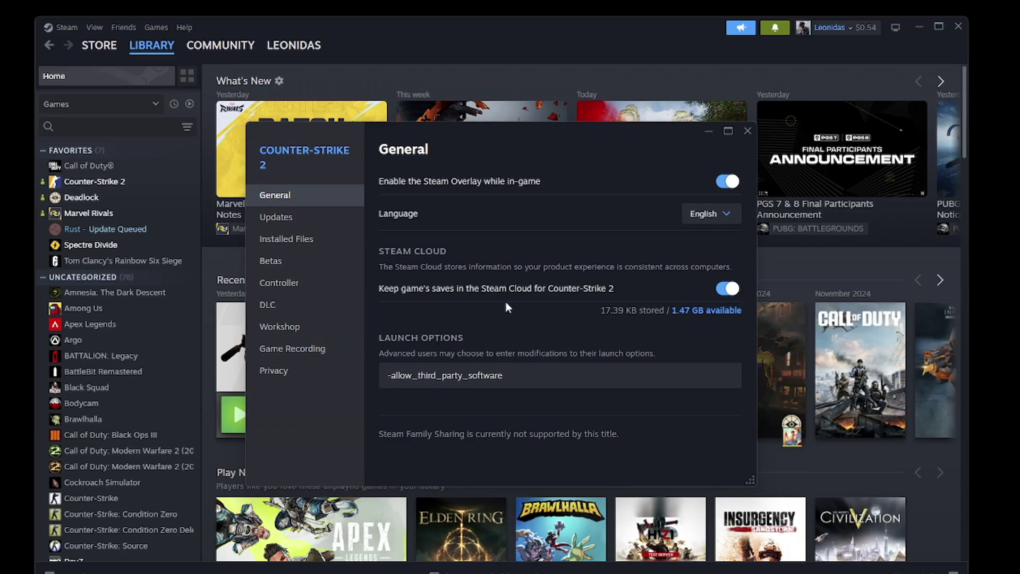
click(316, 249)
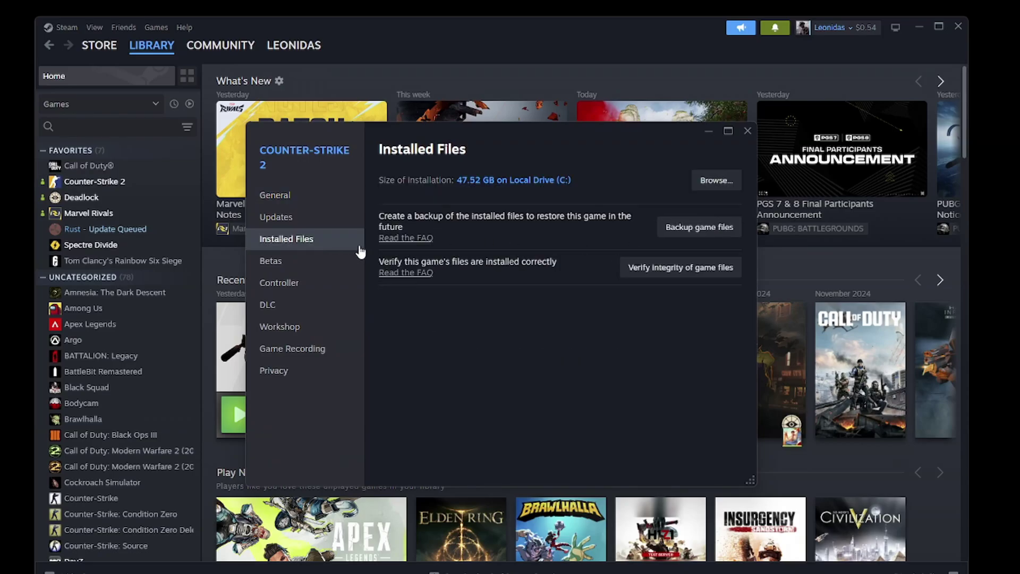
click(716, 181)
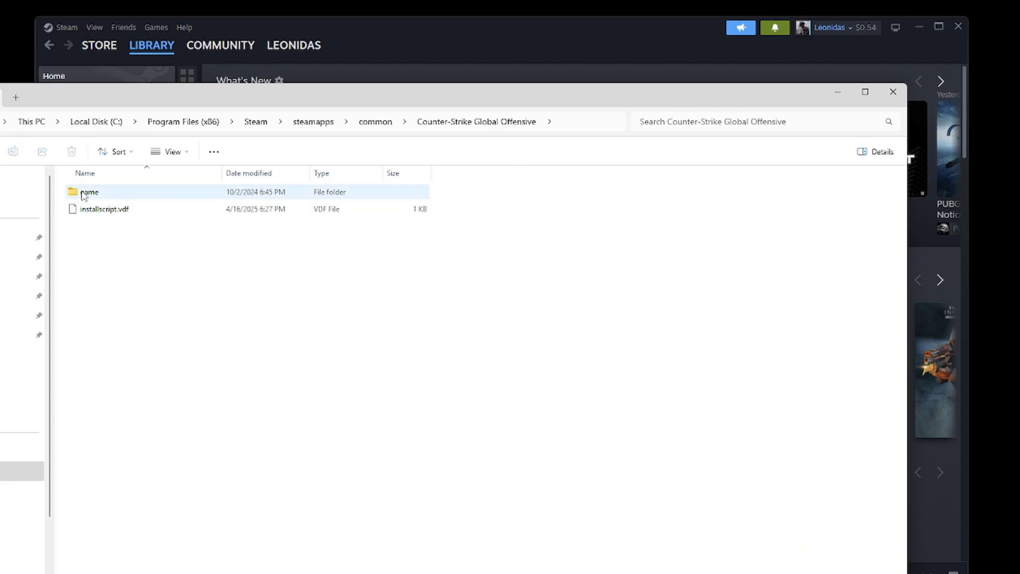
double_click(113, 196)
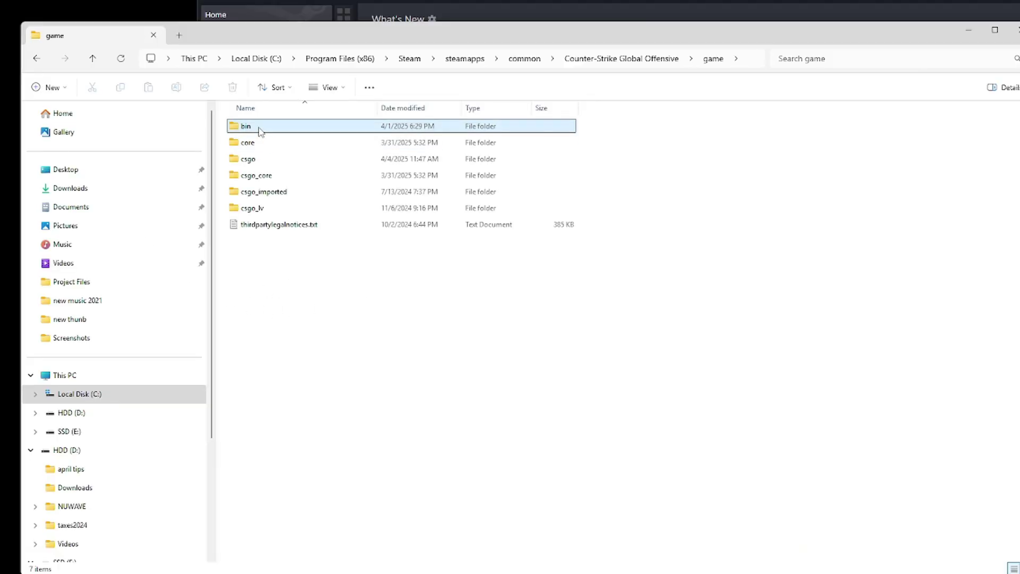
double_click(98, 195)
double_click(254, 127)
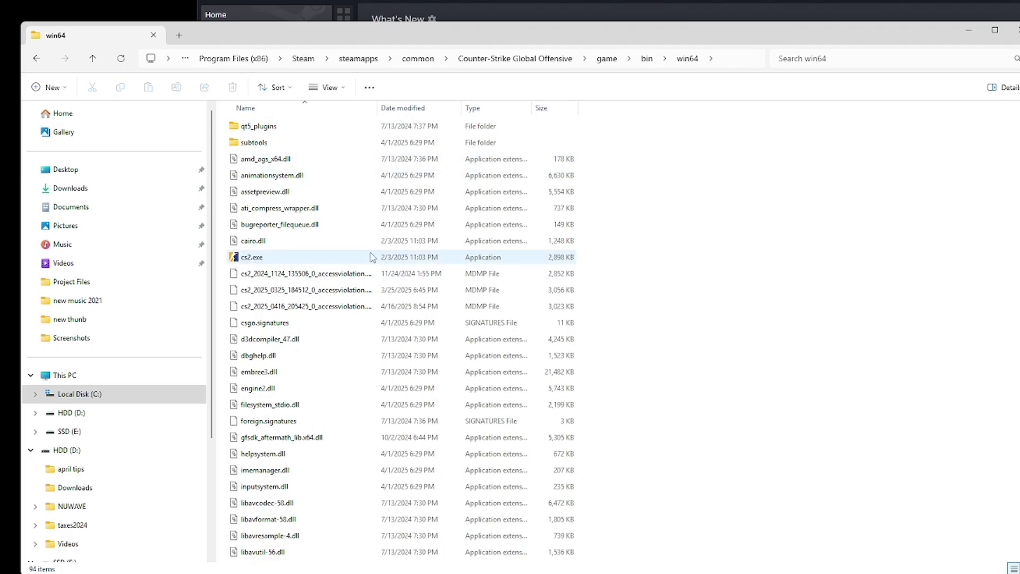
Step: Open the compatibility properties of cs2.exe in the win64 folder
right_click(290, 262)
click(319, 435)
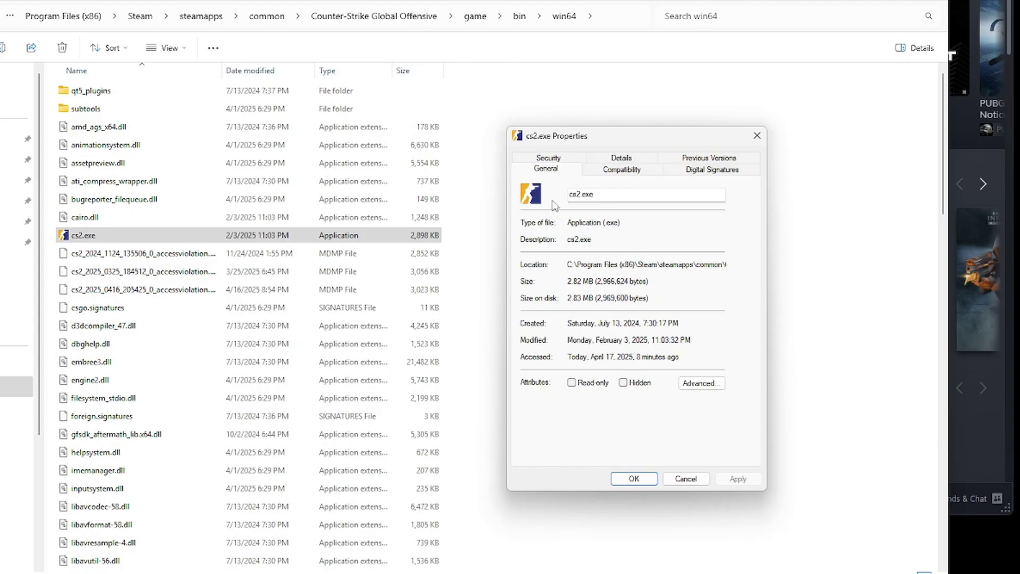
click(622, 169)
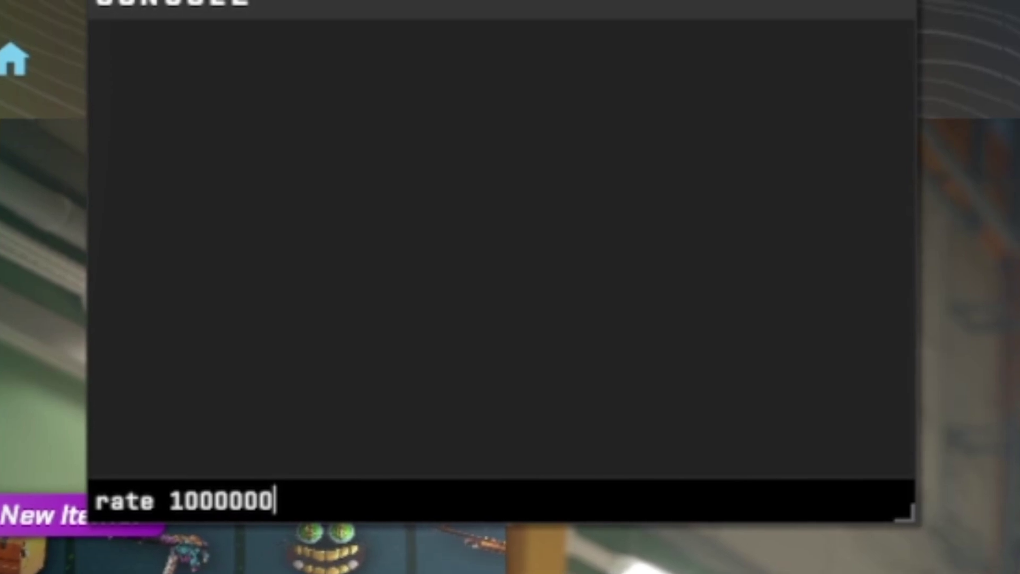
Step: Switch to Counter-Strike 2, run the console command "rate 1000000" and close the console
key(Return)
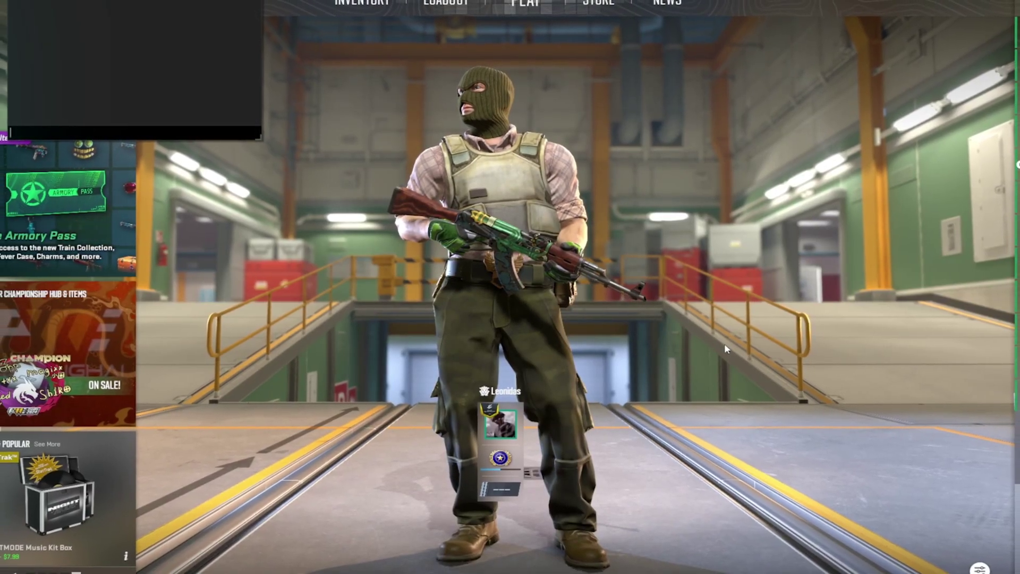
key(grave)
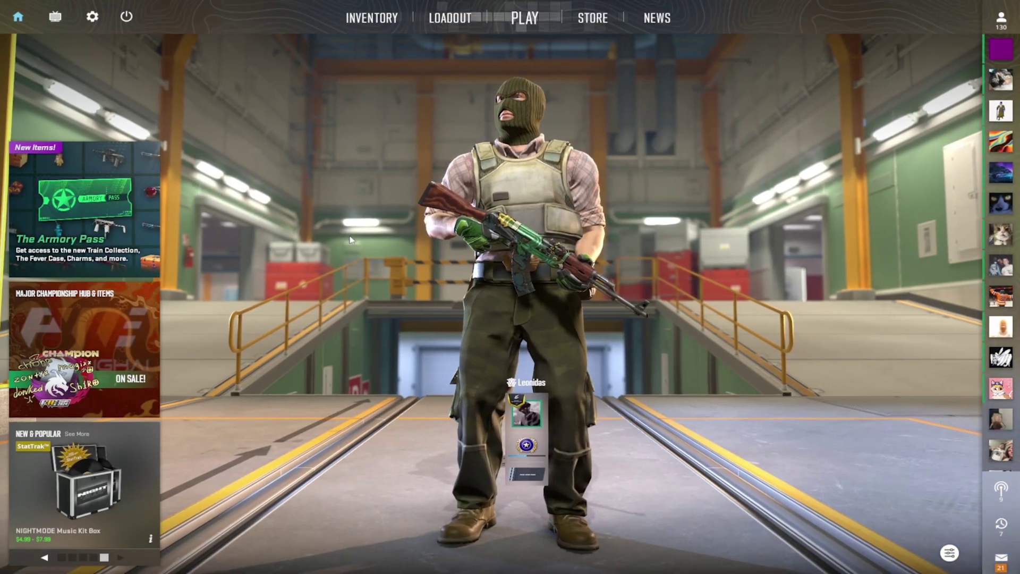
Step: Open the game settings and set NVIDIA Reflex Low Latency to Disabled in the advanced video options
click(88, 16)
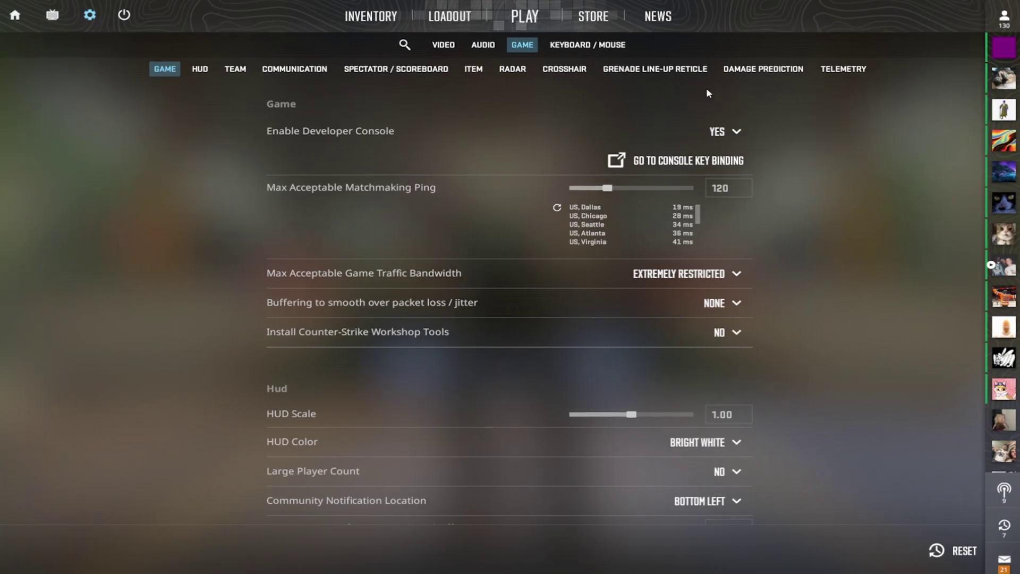
click(590, 47)
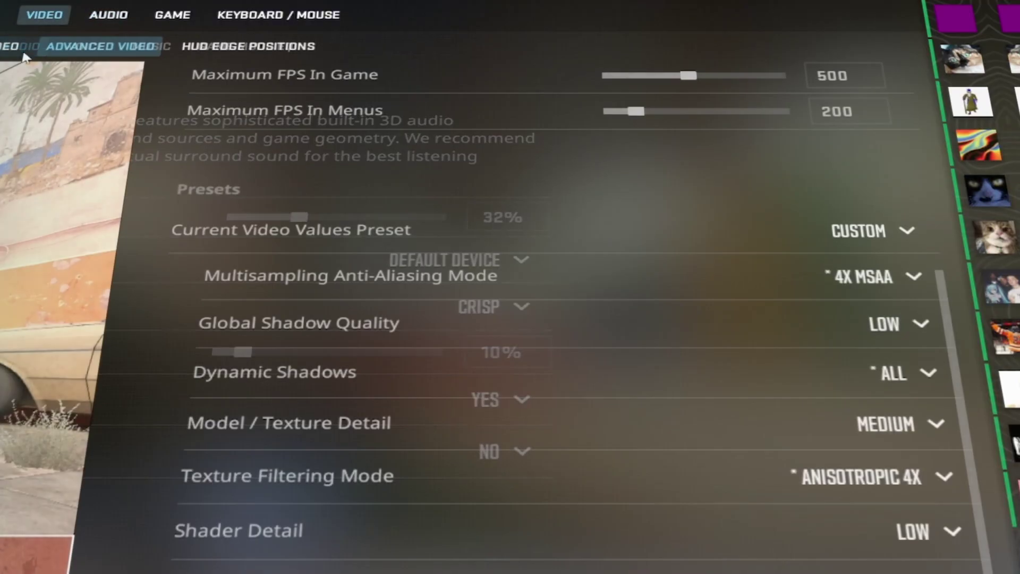
mouse_move(611, 283)
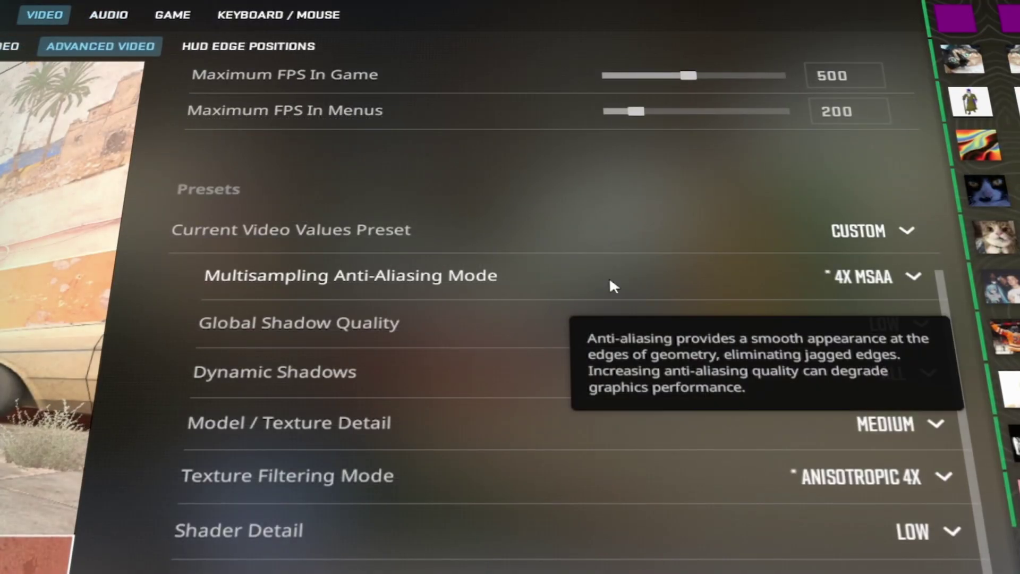
scroll(831, 381, up, 3)
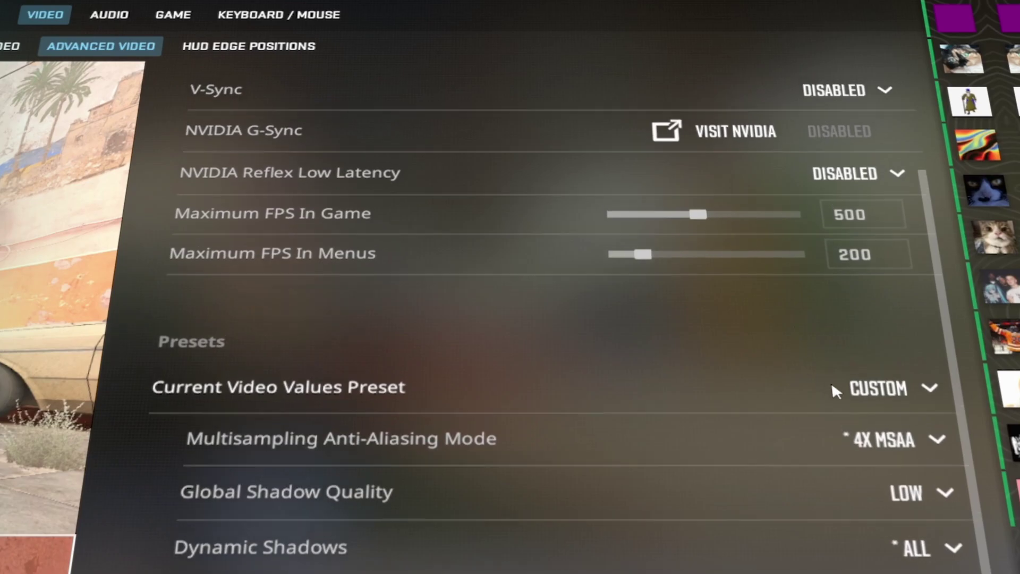
scroll(830, 382, up, 2)
mouse_move(812, 307)
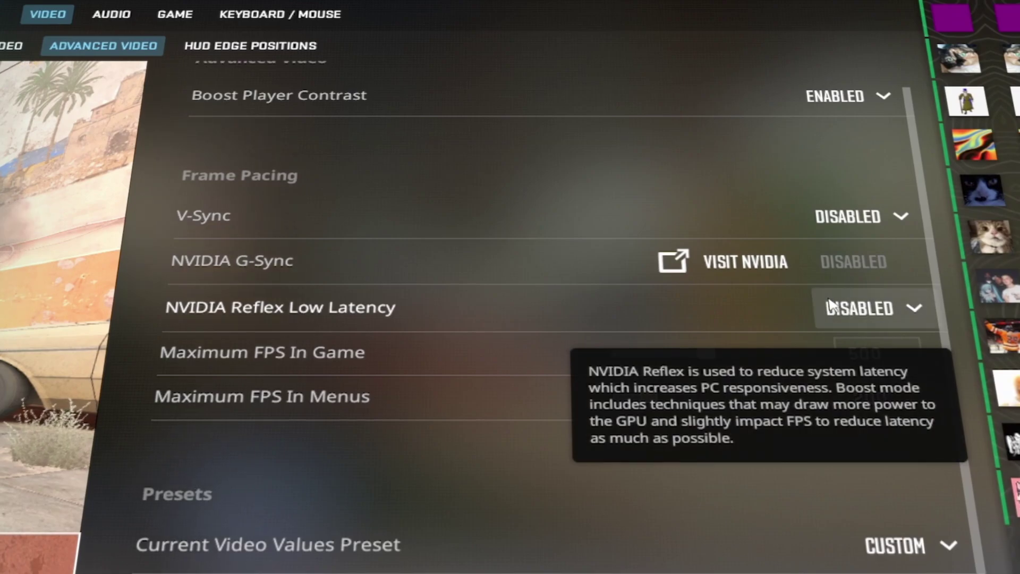
click(869, 296)
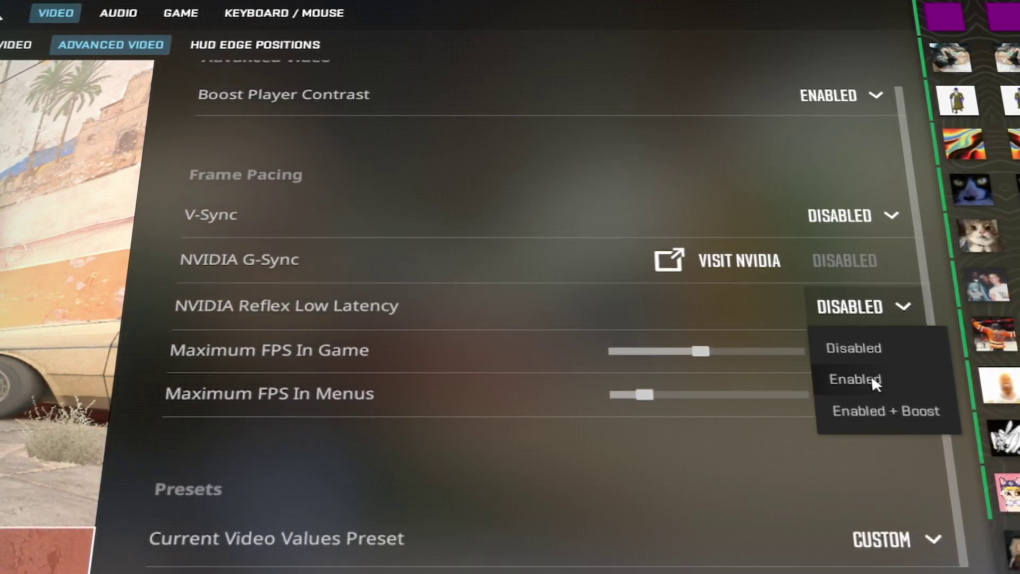
click(852, 348)
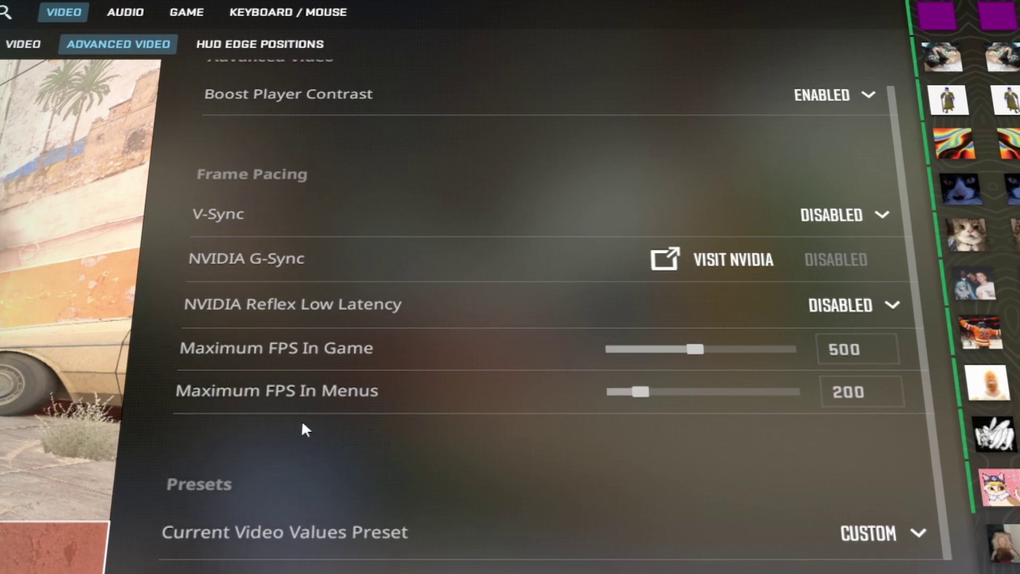
Step: Review the advanced video preset values and examine the available Texture Filtering Mode options
scroll(302, 422, down, 5)
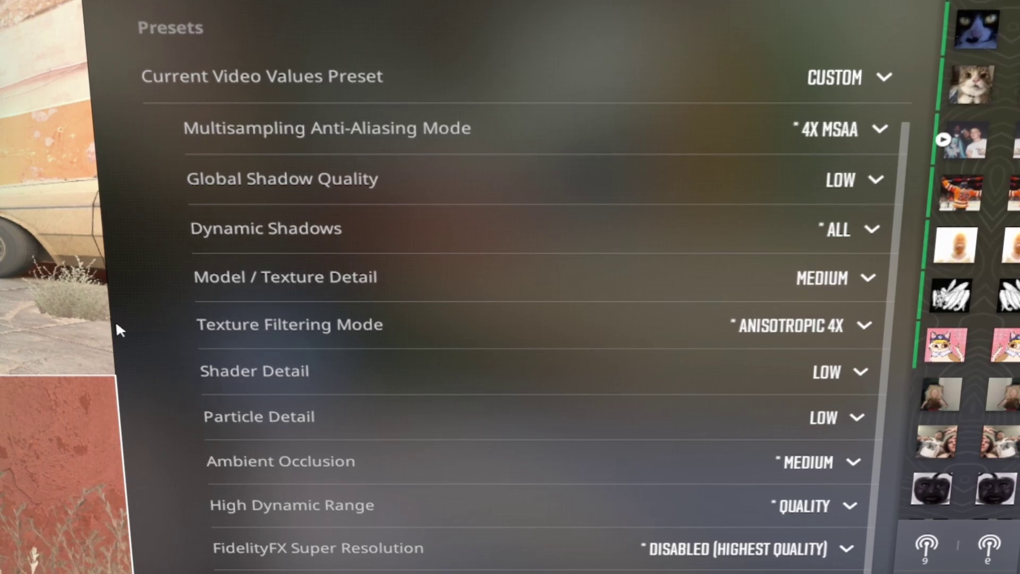
mouse_move(868, 131)
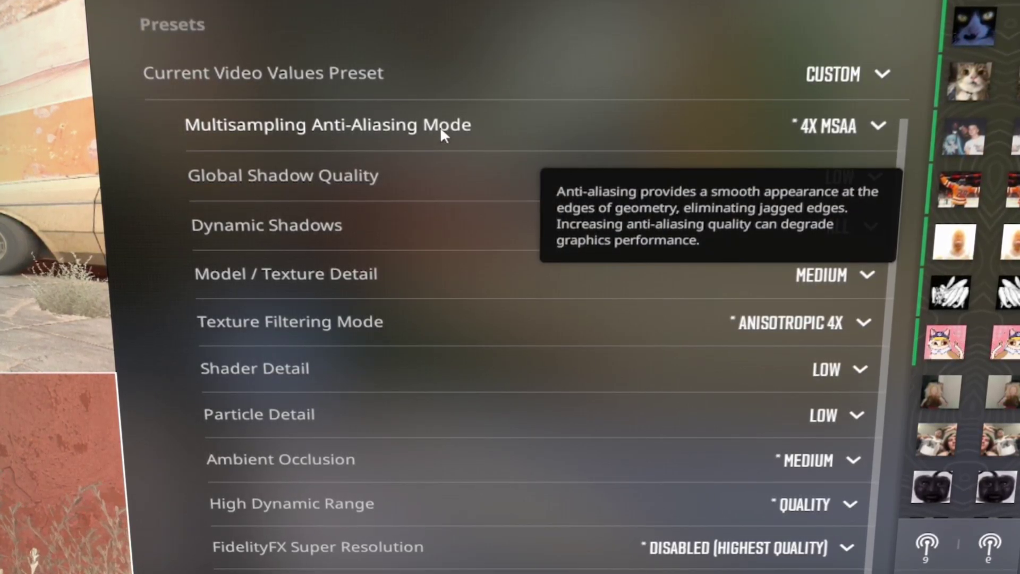
mouse_move(621, 332)
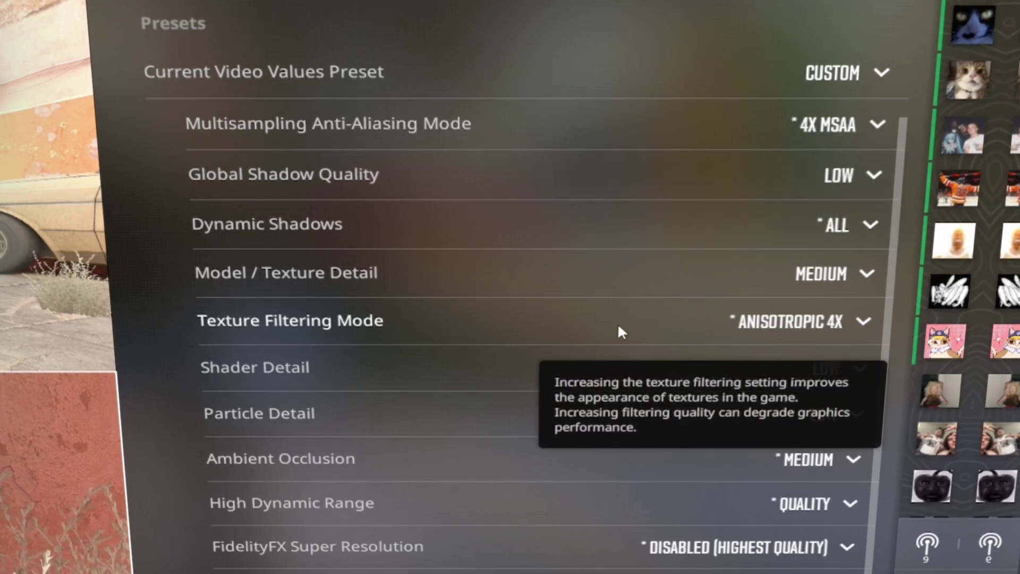
click(789, 322)
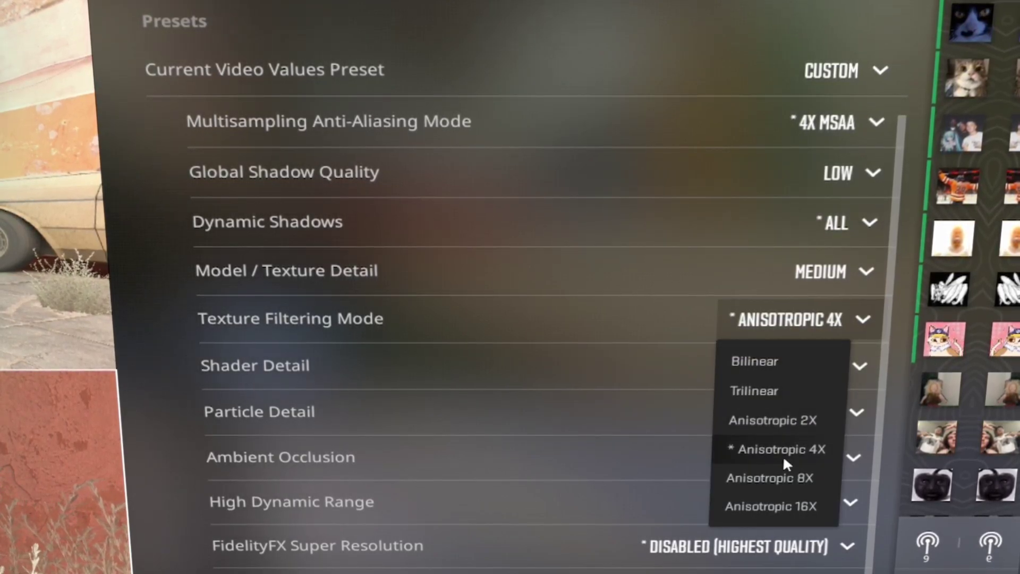
click(805, 320)
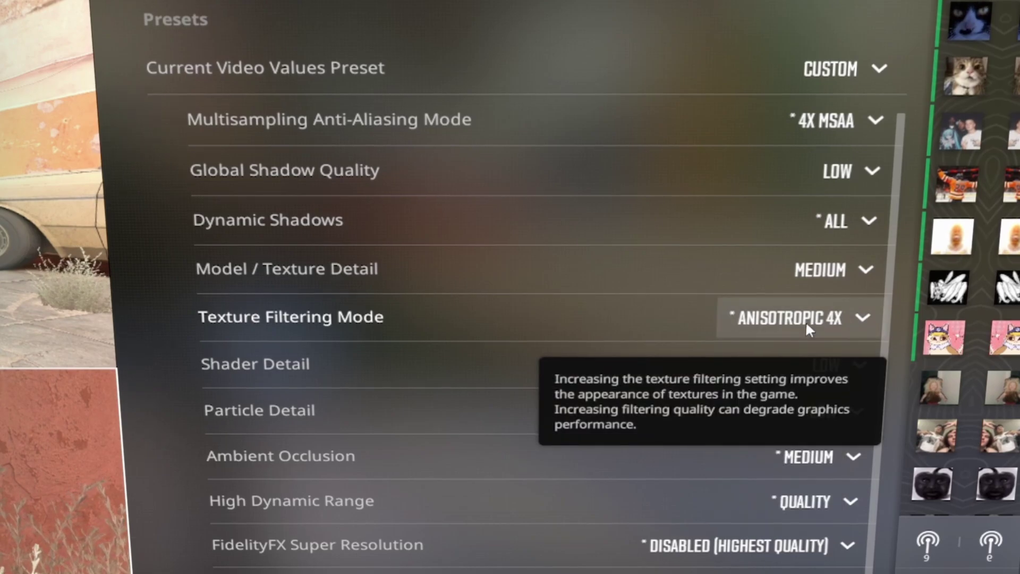
click(815, 322)
click(824, 321)
click(823, 319)
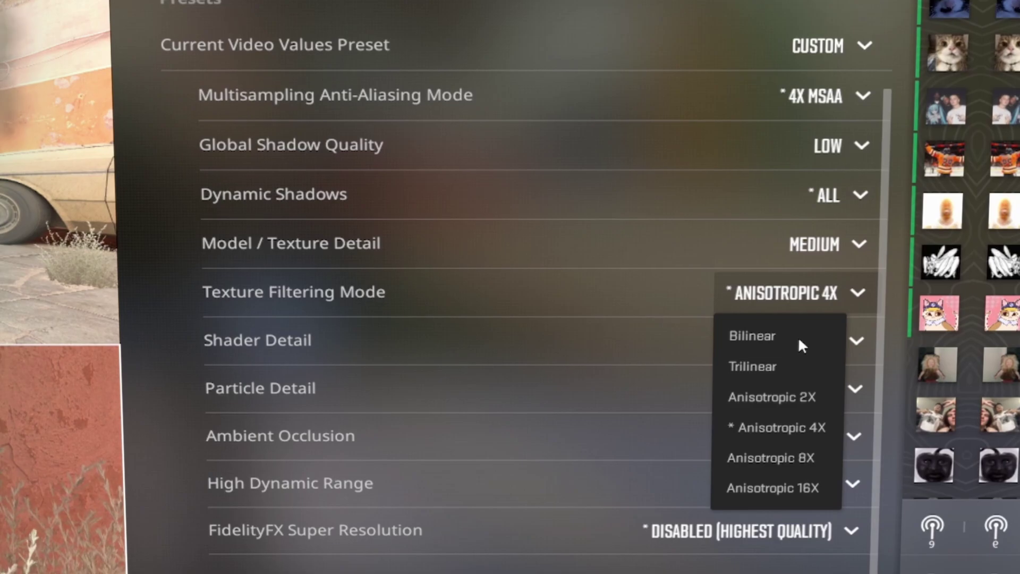
click(870, 285)
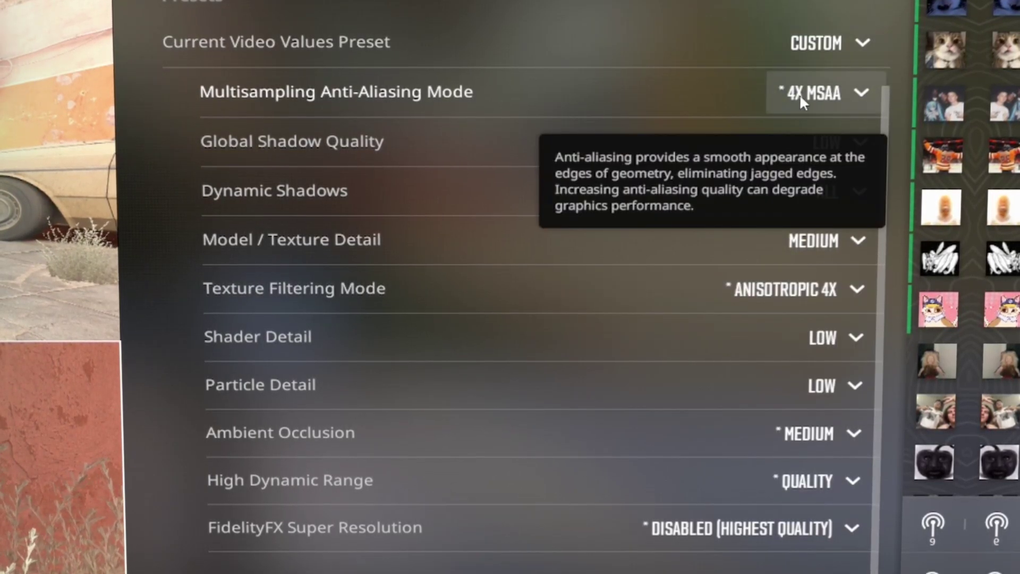
Step: Examine the options for Multisampling Anti-Aliasing Mode, Global Shadow Quality and Dynamic Shadows without changing them
click(829, 92)
click(829, 92)
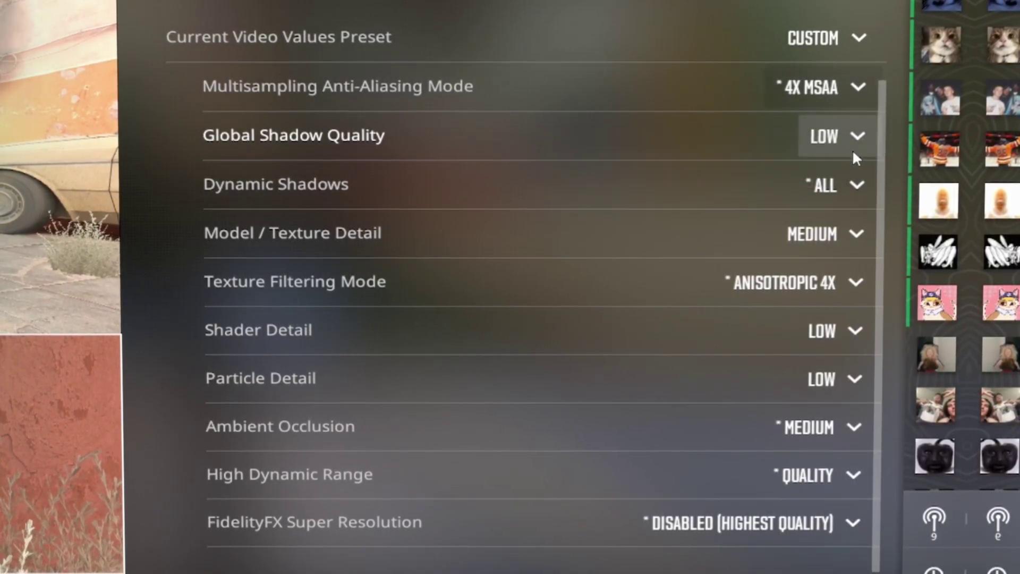
click(841, 138)
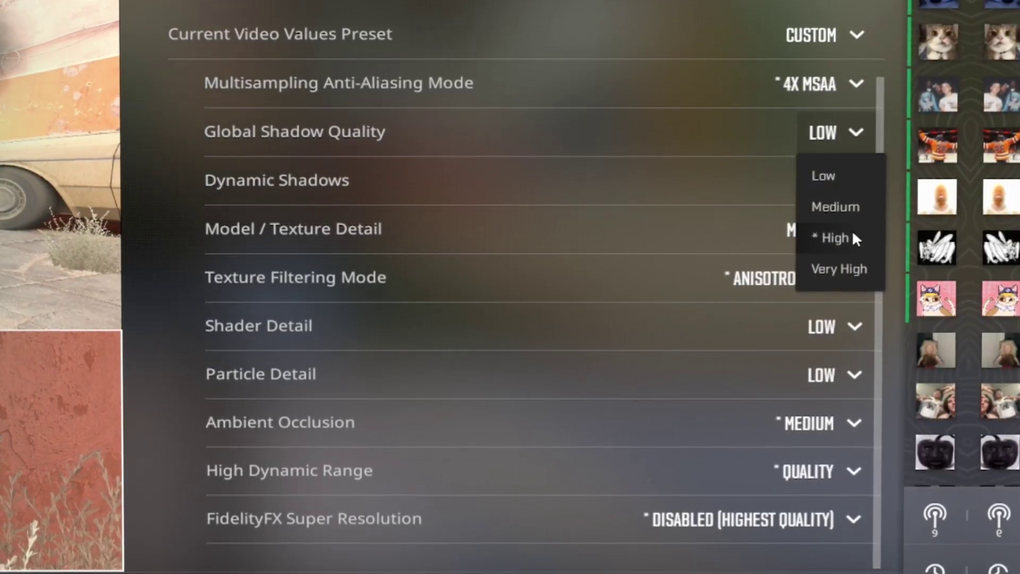
click(842, 132)
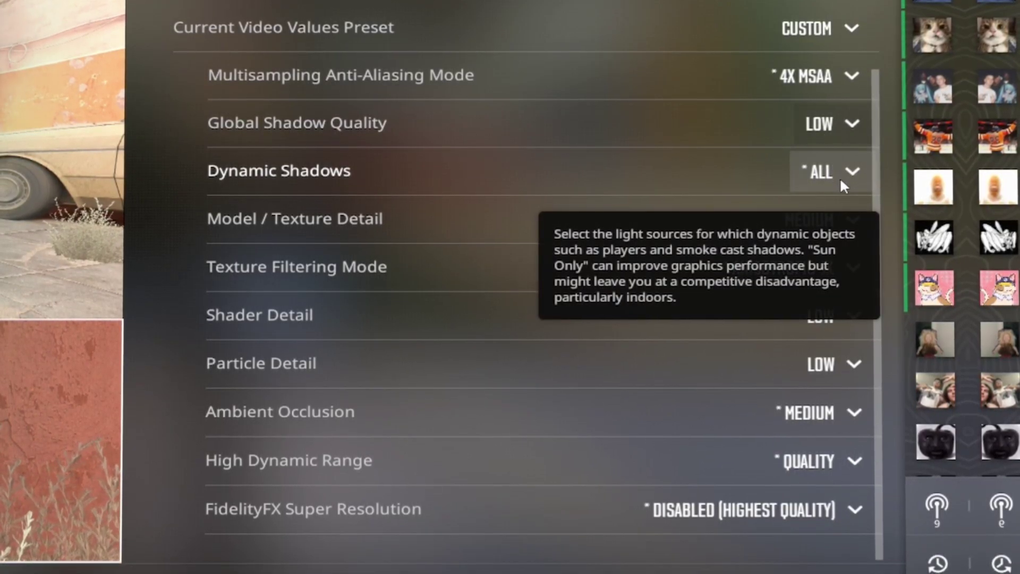
click(843, 173)
click(847, 180)
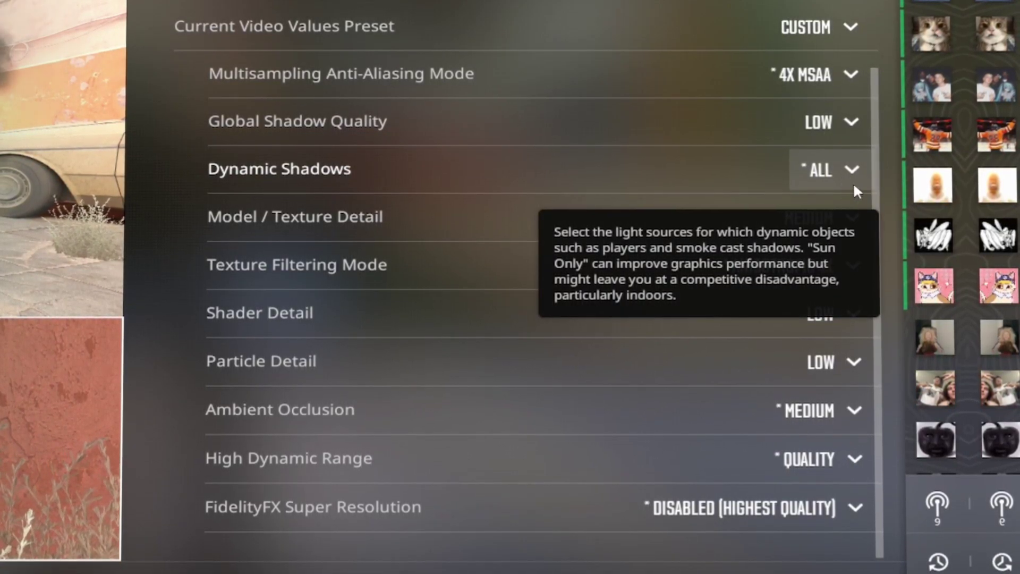
mouse_move(964, 209)
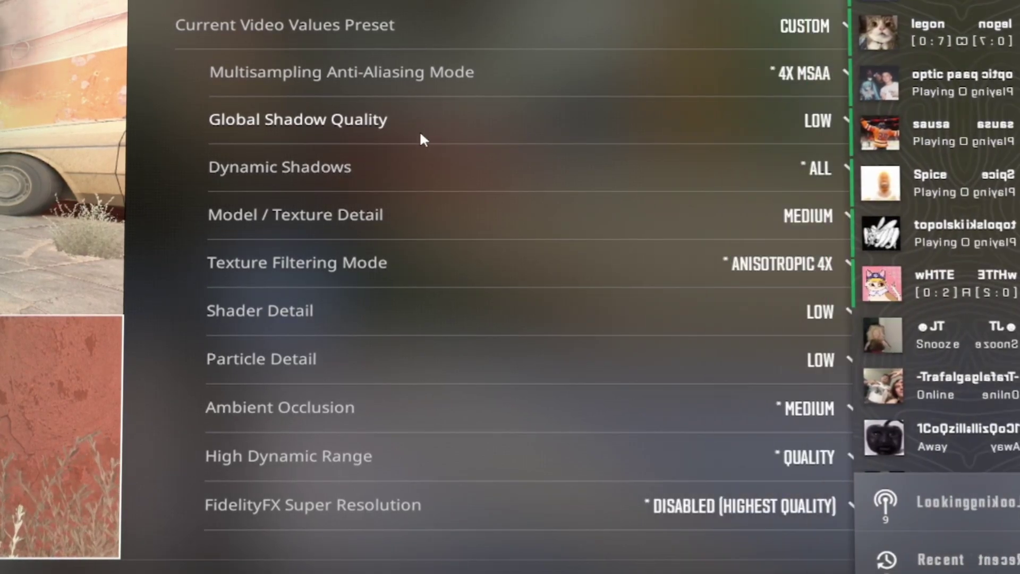